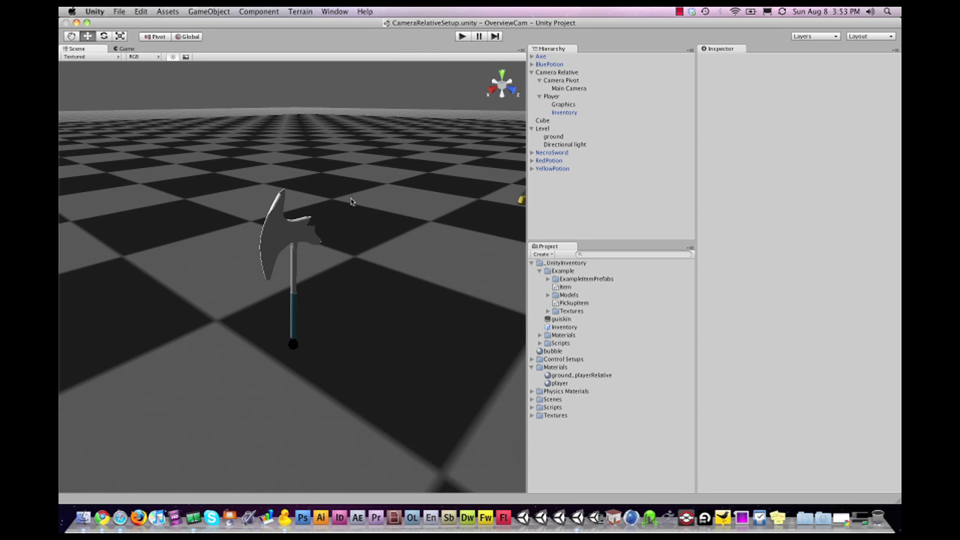
- Run the CameraRelativeSetup scene in play mode
scroll(367, 209, down, 10)
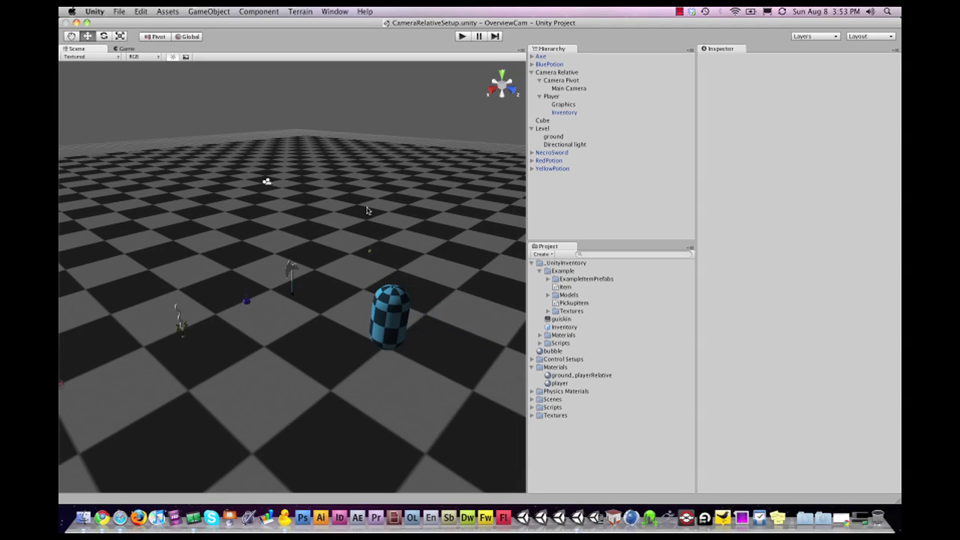
scroll(367, 211, down, 3)
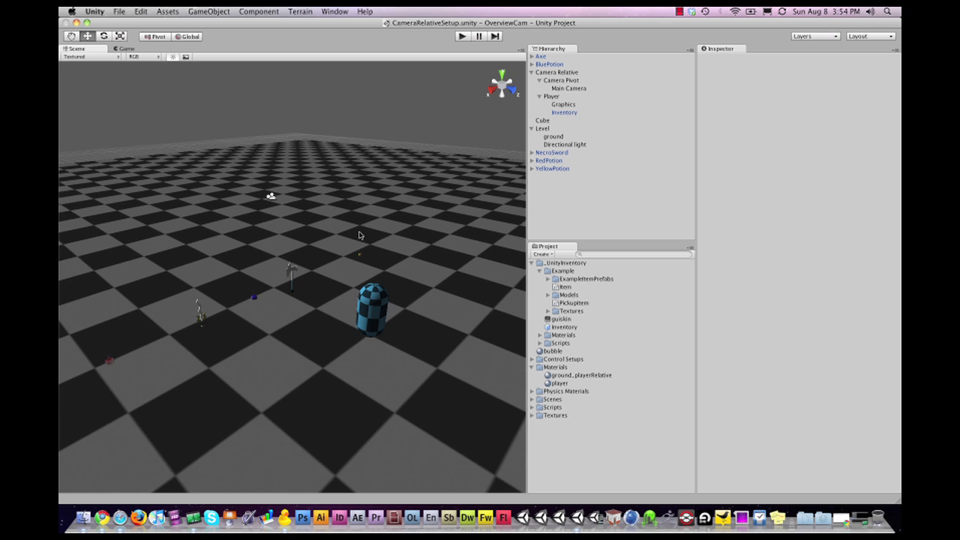
scroll(358, 238, up, 5)
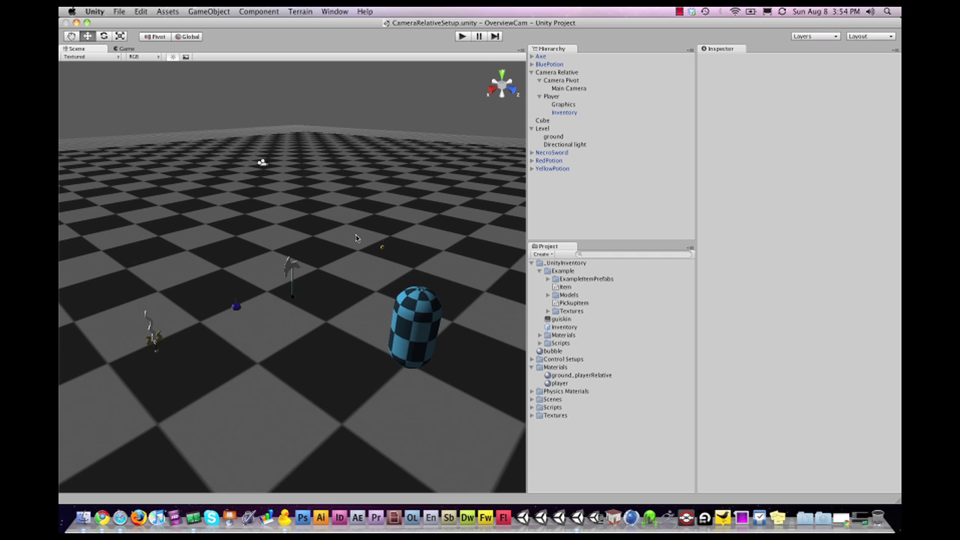
click(462, 36)
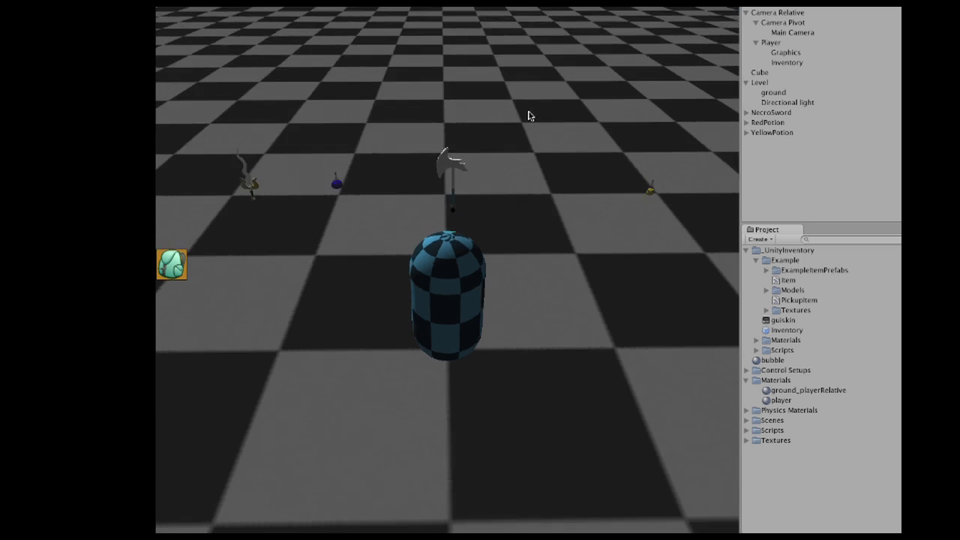
- Walk the player past the axe and blue potion to the yellow potion and pick it up
key(w)
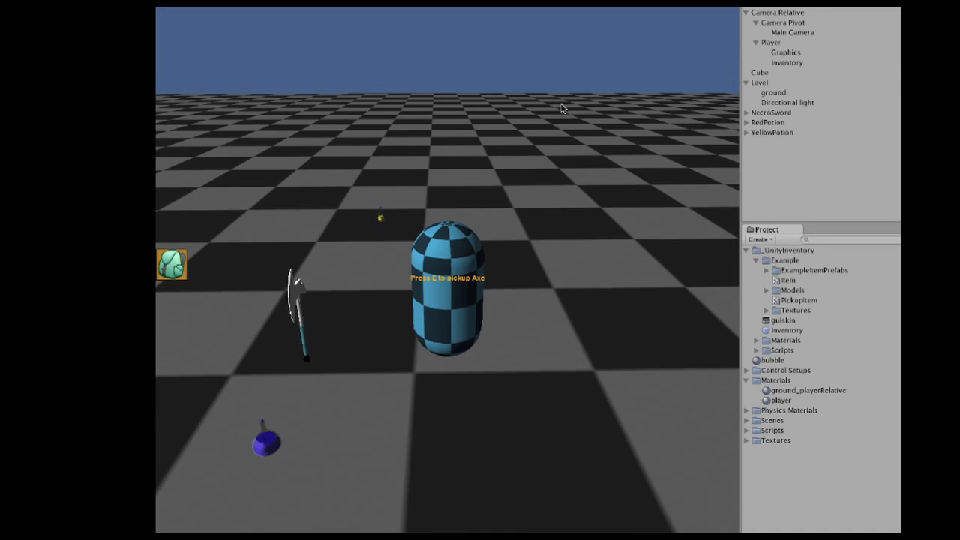
key(w)
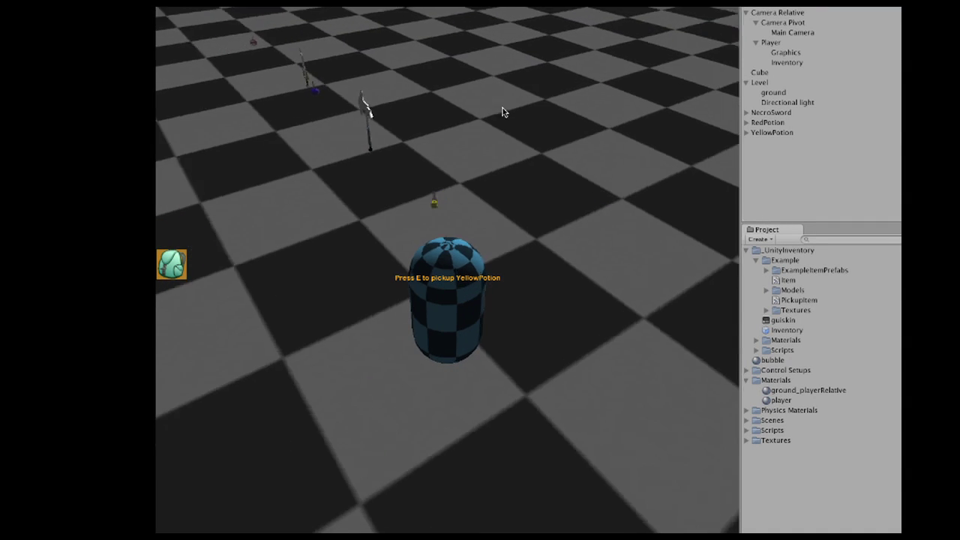
key(w)
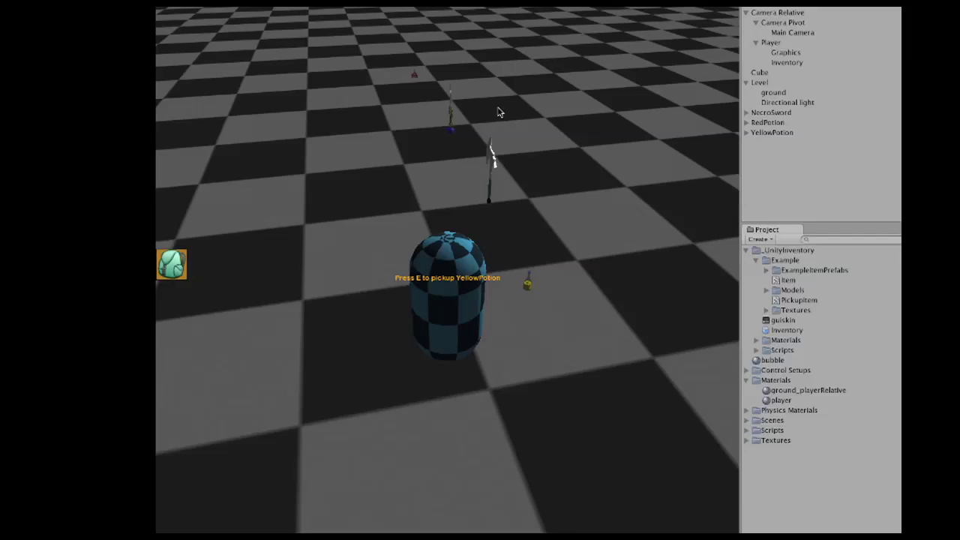
key(w)
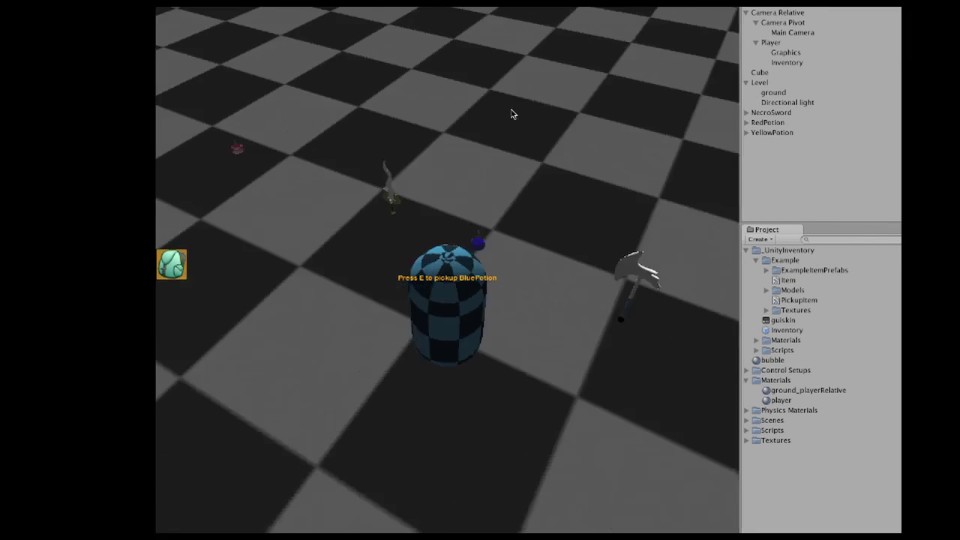
key(d)
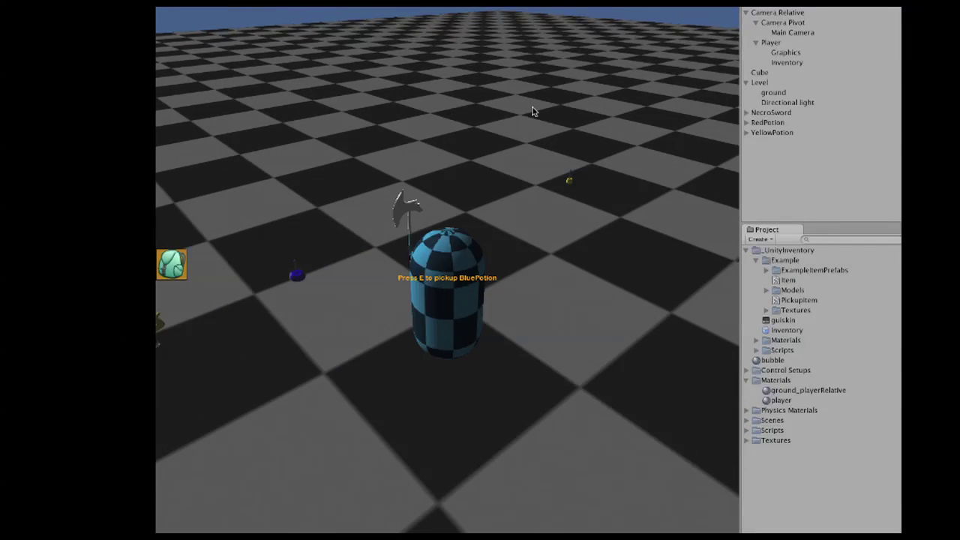
key(w)
key(a)
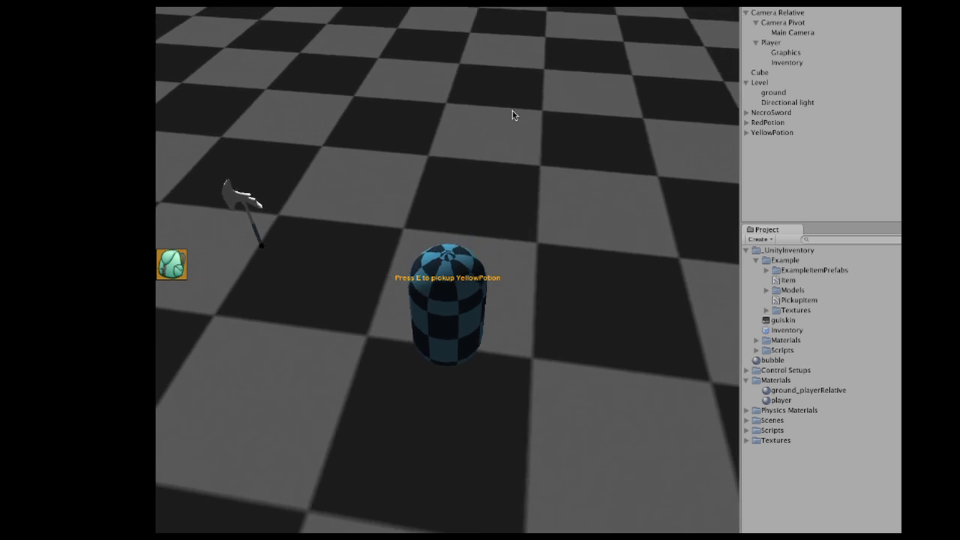
key(e)
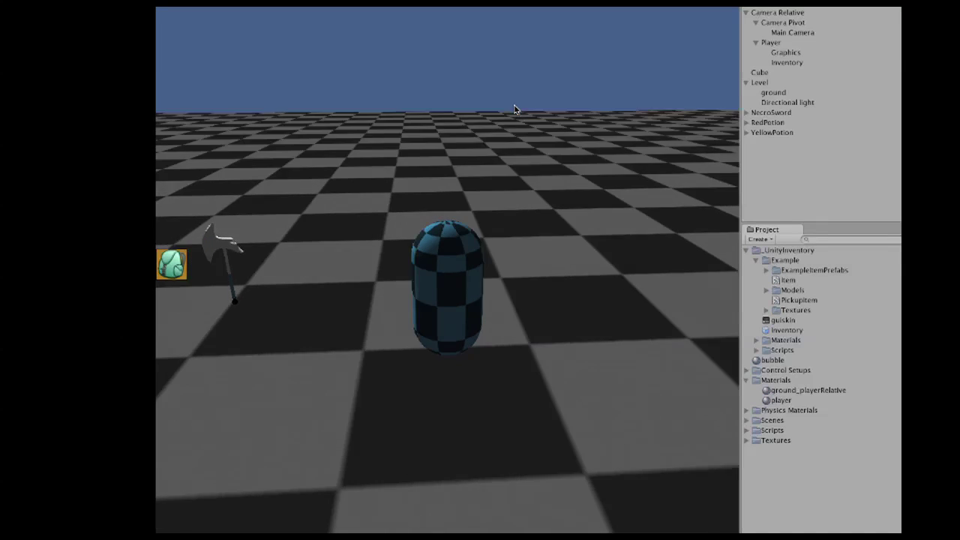
- Walk the player onward, open the inventory window and grab the yellow potion in its first slot
key(w)
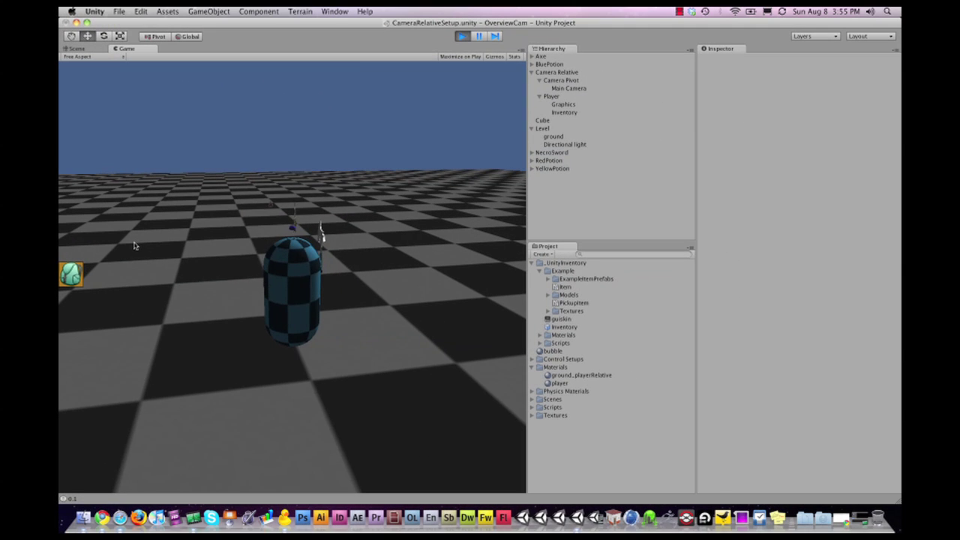
key(i)
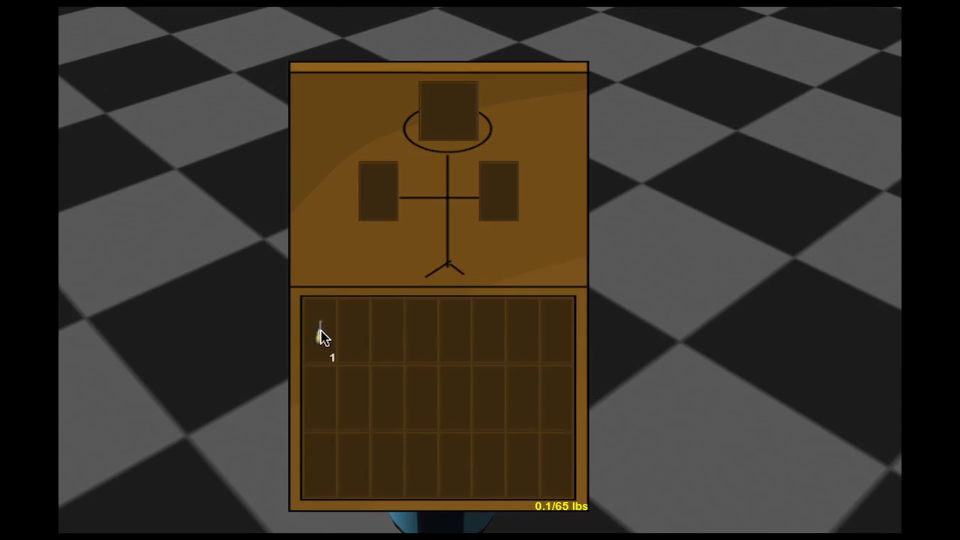
mouse_move(320, 330)
mouse_down()
mouse_move(341, 323)
mouse_move(317, 330)
mouse_up()
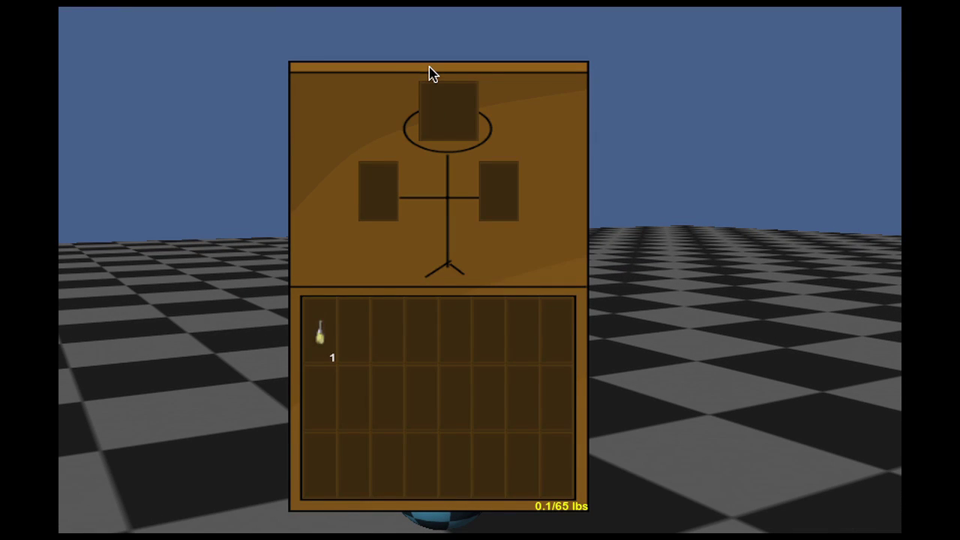
- Reposition the inventory window away from the player, ending at the far right side of the game view
drag(429, 67, 366, 73)
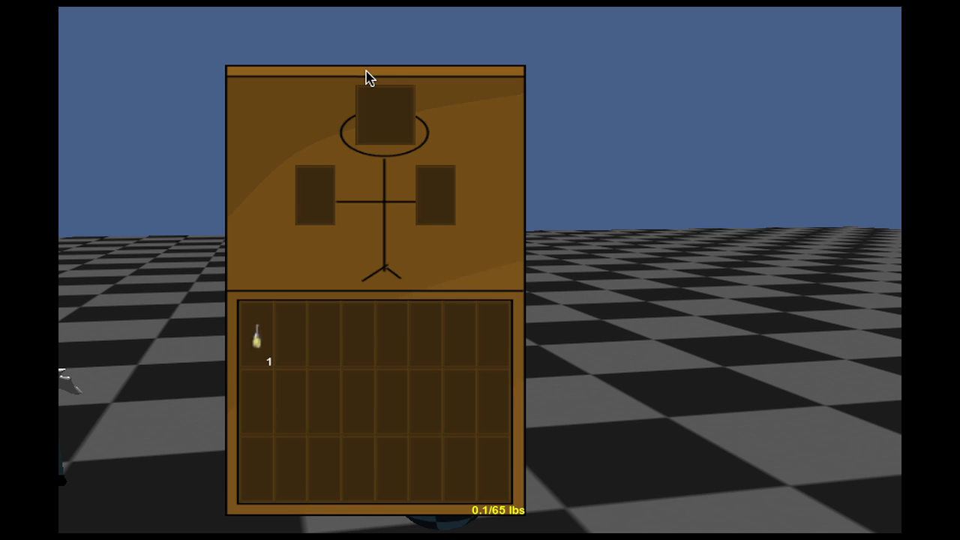
drag(366, 75, 324, 76)
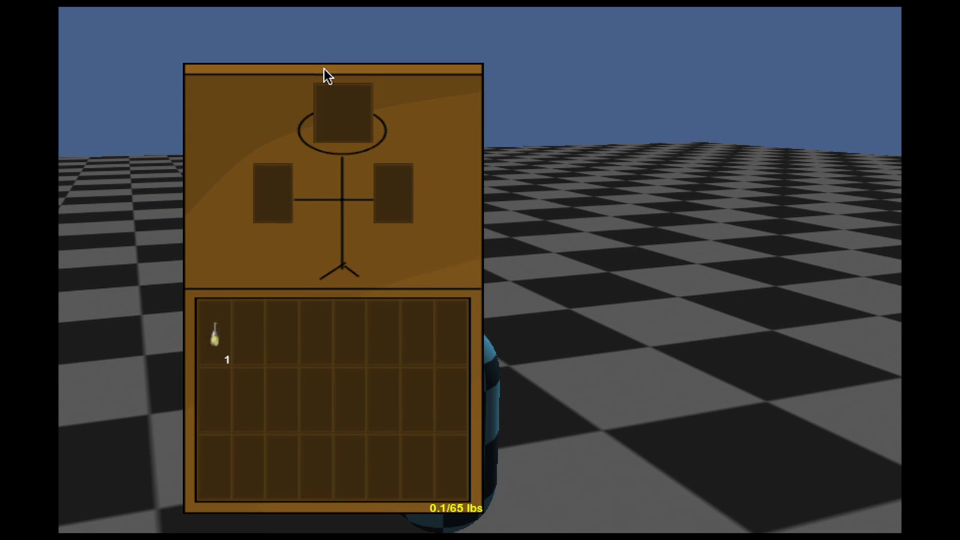
right_drag(323, 68, 325, 73)
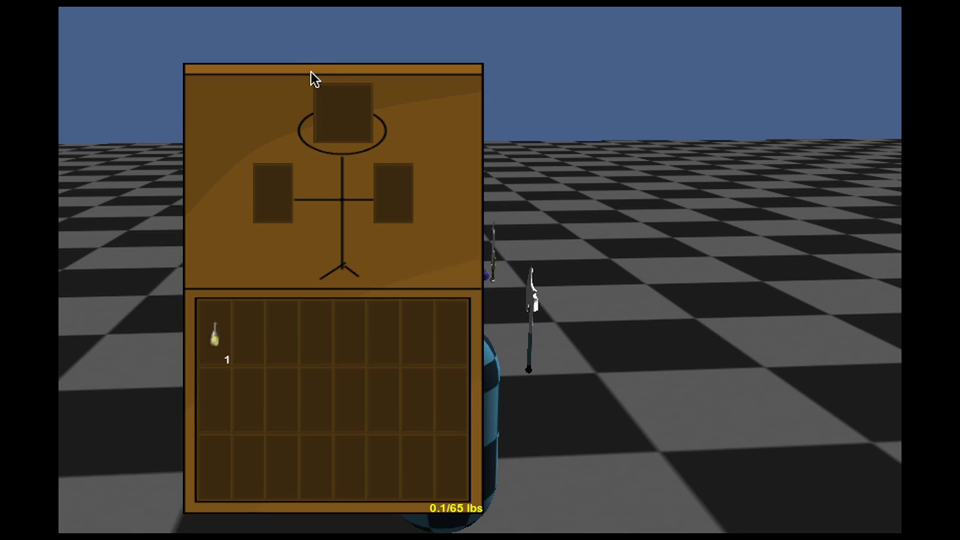
drag(327, 73, 708, 3)
- Walk to the axe, pick it up and equip it in the hand slot on the left of the stick figure
key(w)
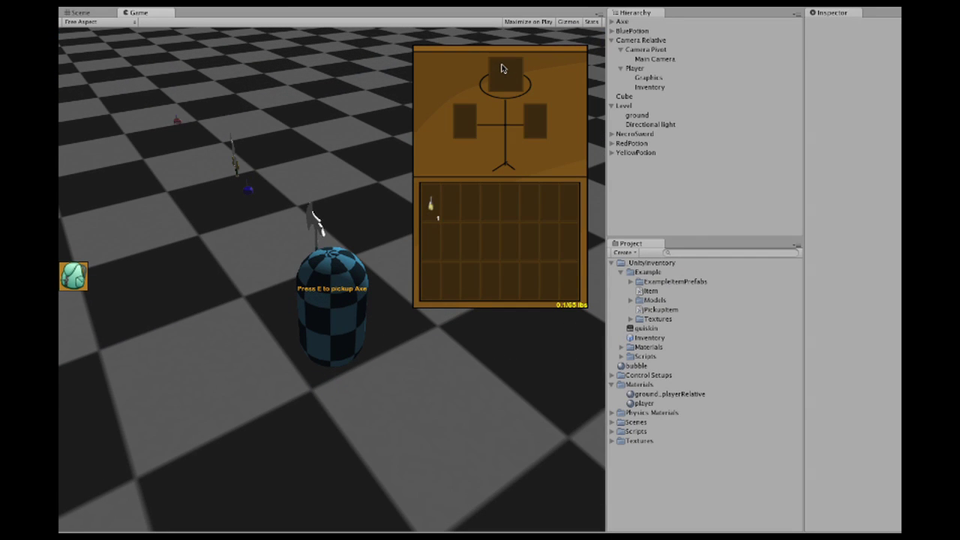
key(e)
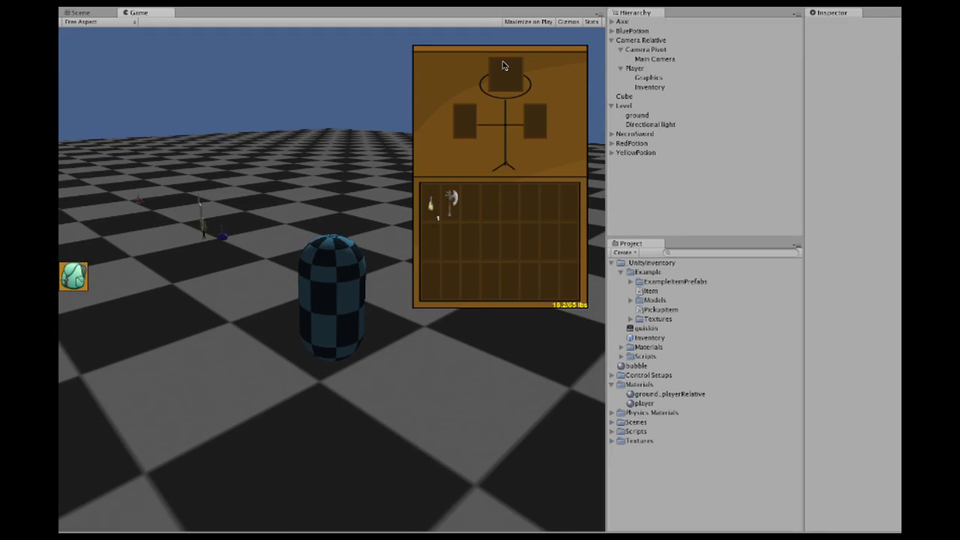
drag(456, 195, 464, 117)
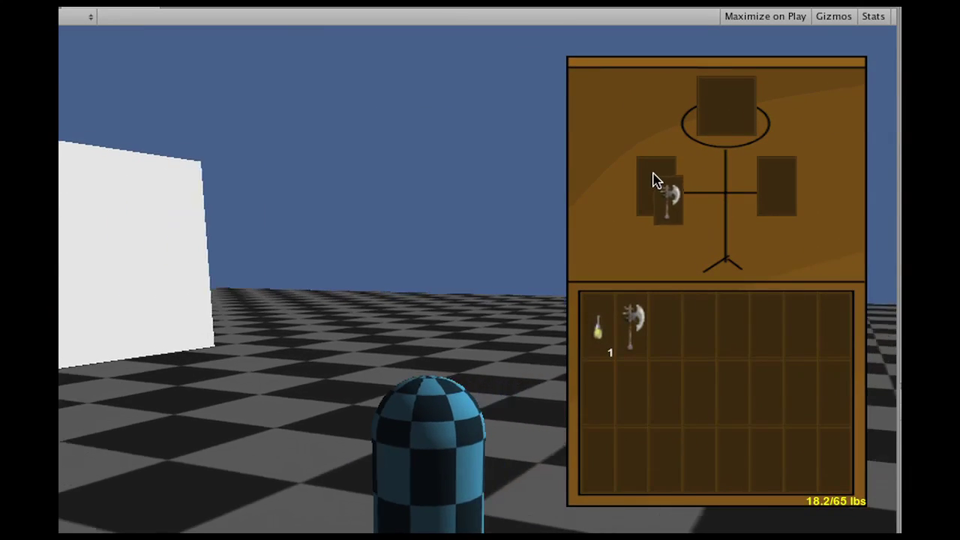
mouse_move(655, 180)
mouse_down()
mouse_move(650, 172)
mouse_move(664, 180)
mouse_up()
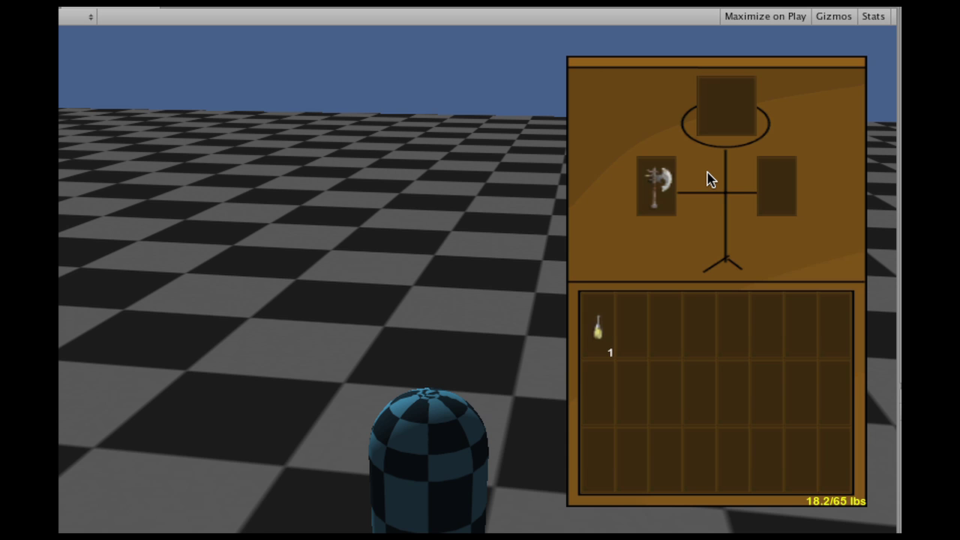
- Unequip the axe by moving it from the hand slot back into the inventory grid
key(a)
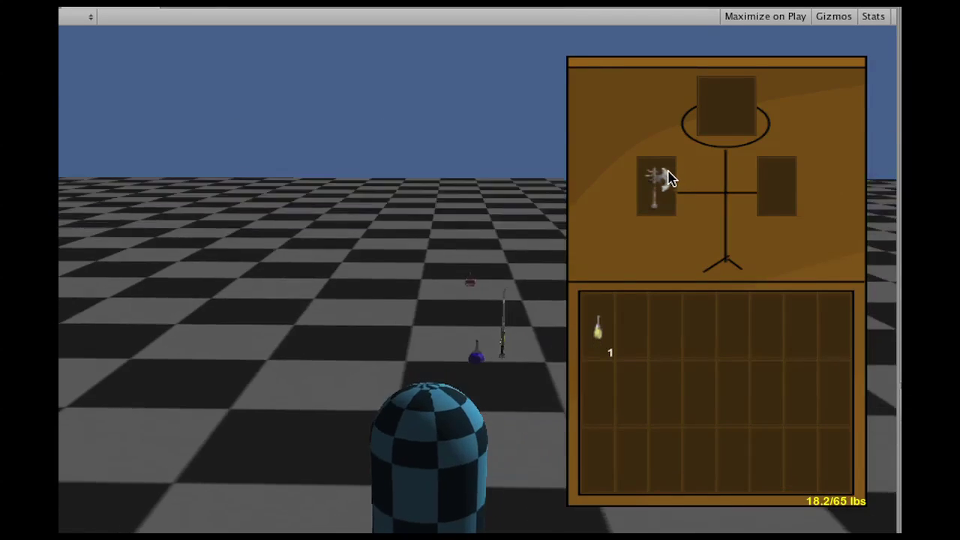
drag(667, 180, 632, 330)
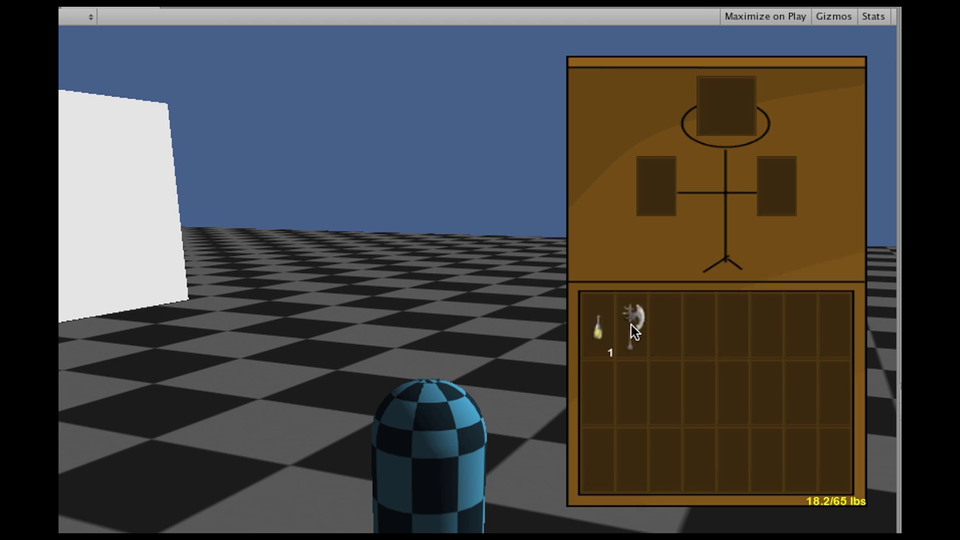
key(d)
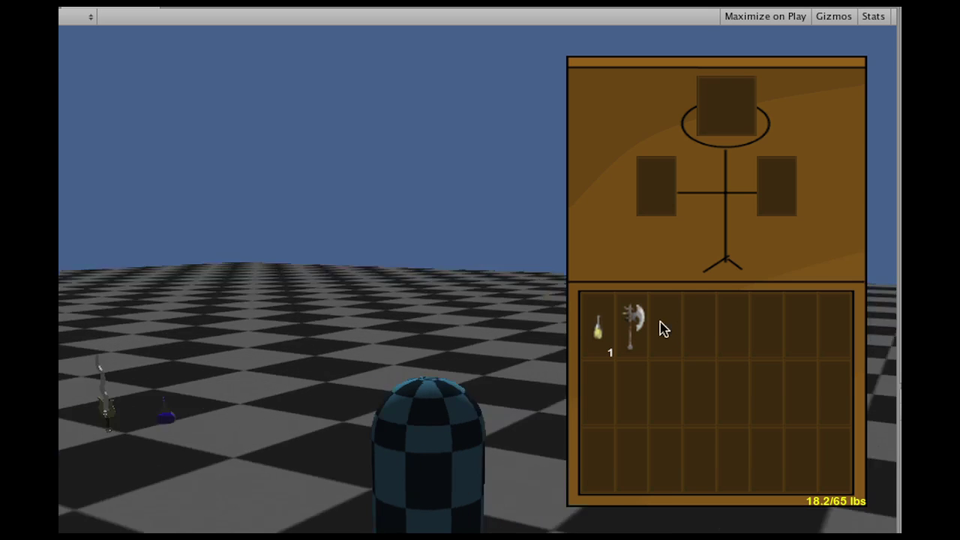
- Drop the axe from the inventory into the world, confirm the drop, and pick it up again
drag(638, 325, 512, 311)
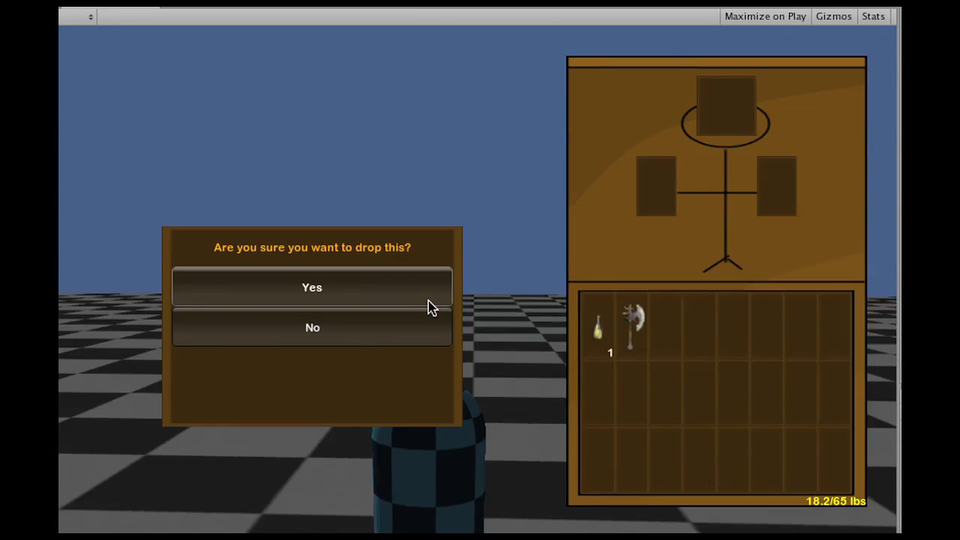
click(423, 286)
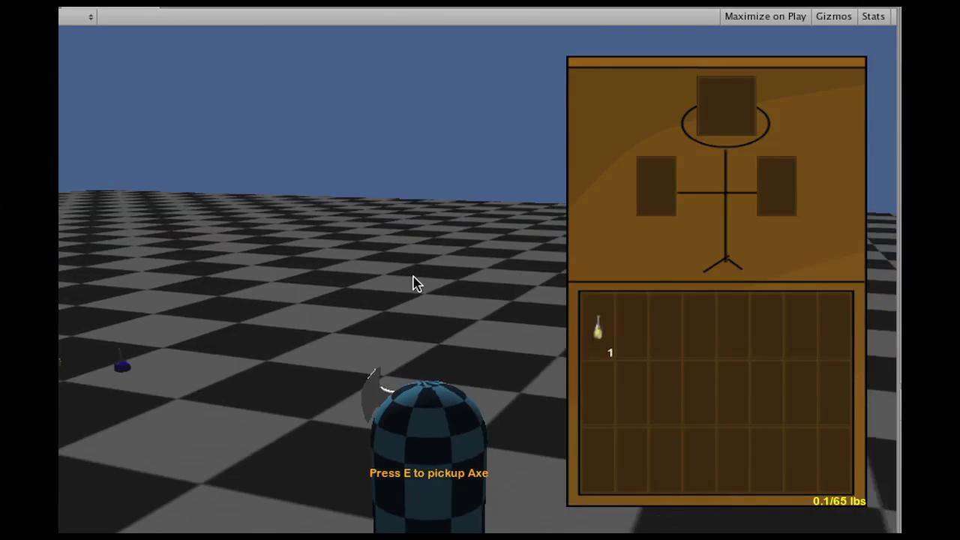
key(e)
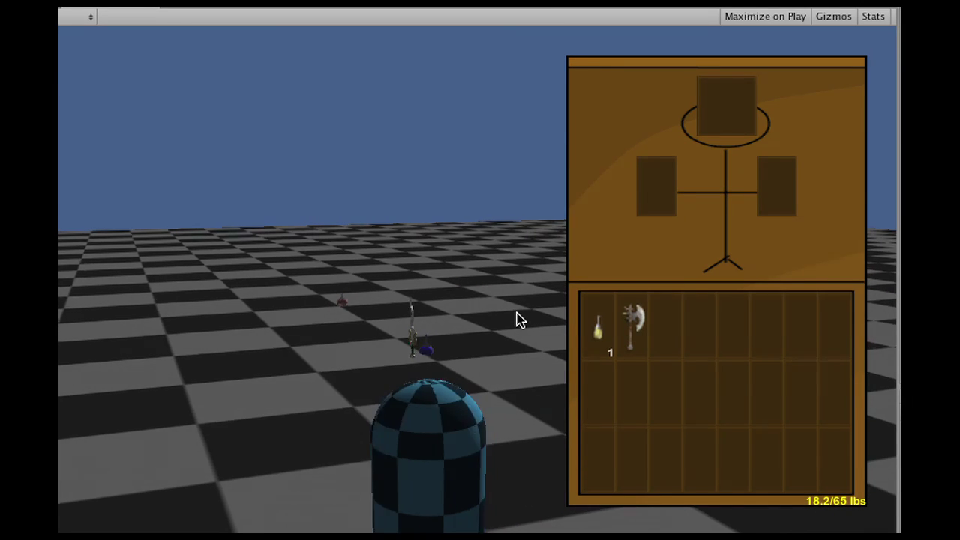
- Collect the blue potion, the NecroSword and the red potion into the inventory
key(w)
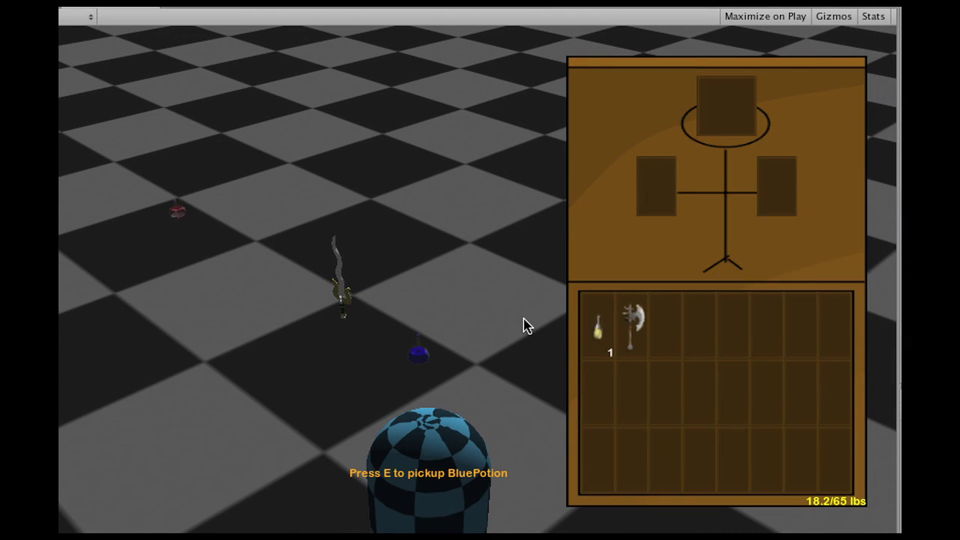
key(e)
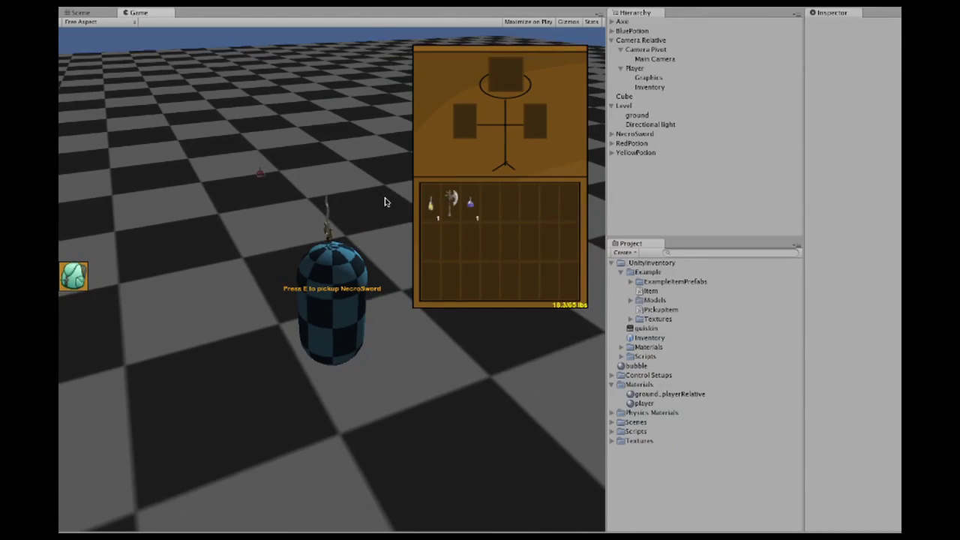
key(e)
key(a)
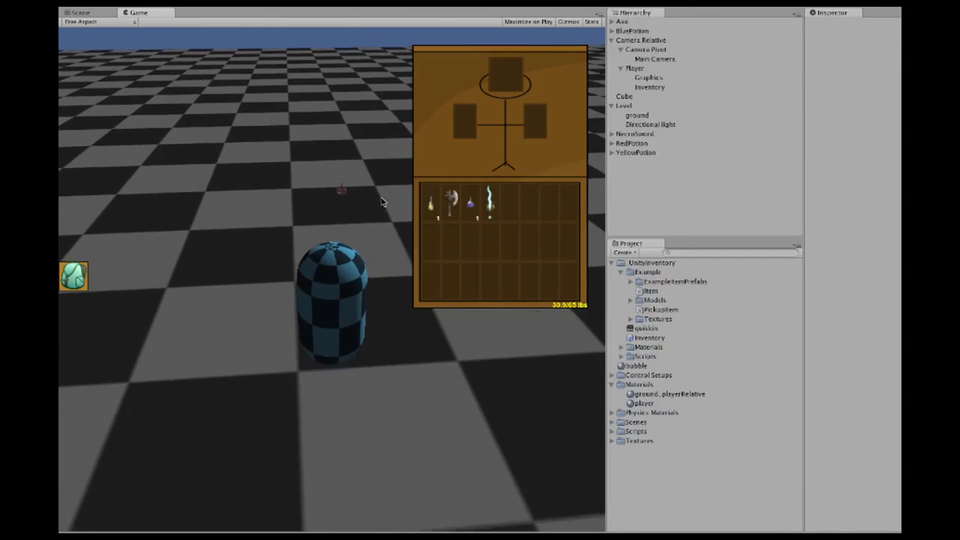
key(w)
key(e)
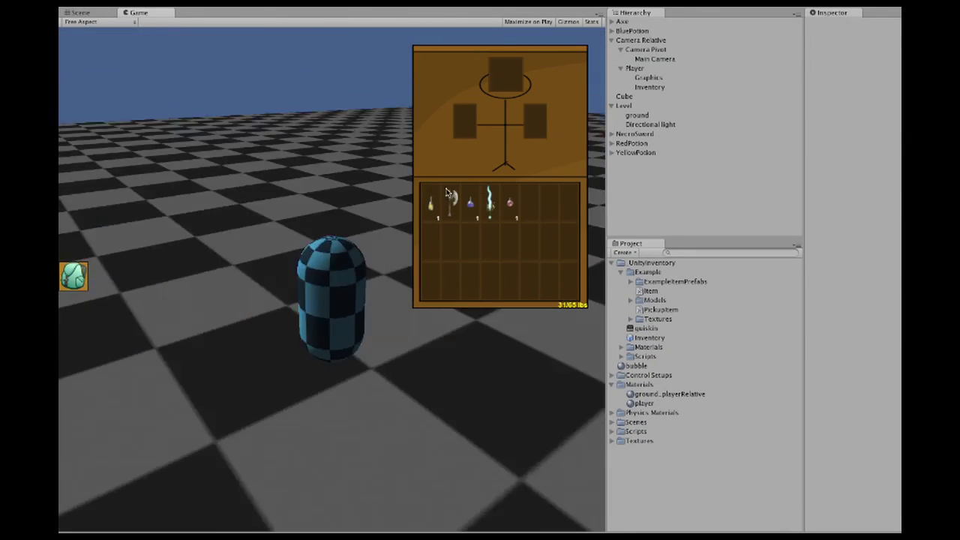
- Stop play mode and select the Inventory object under Player to show its script settings
key(a)
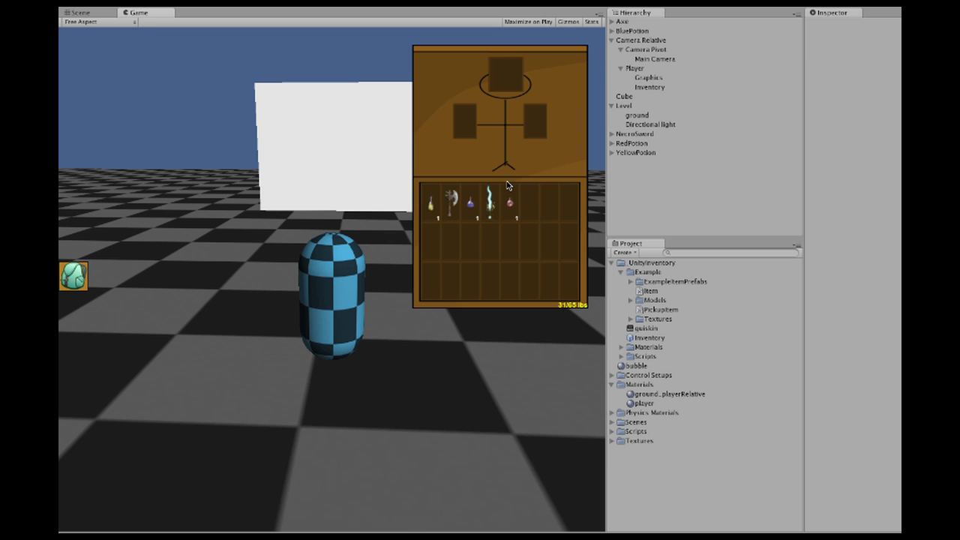
key(d)
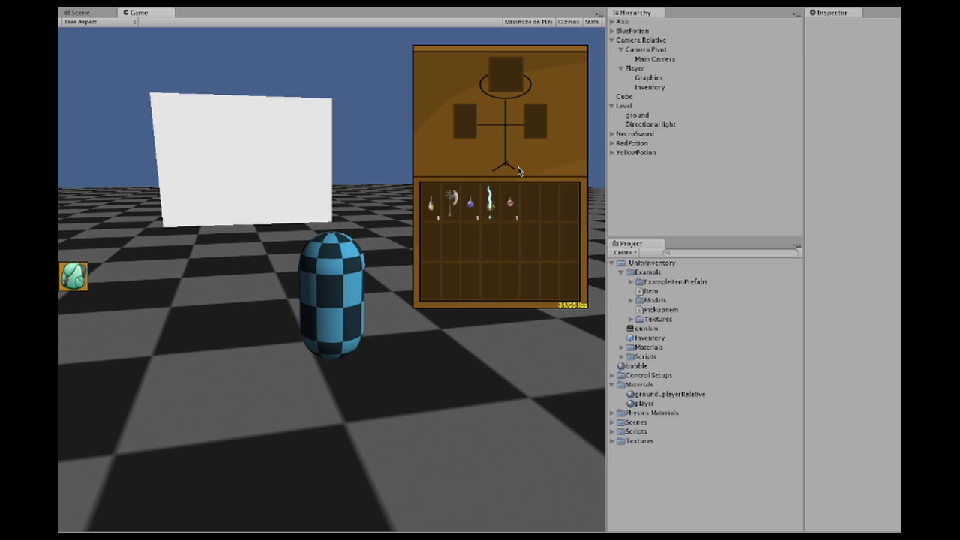
click(466, 4)
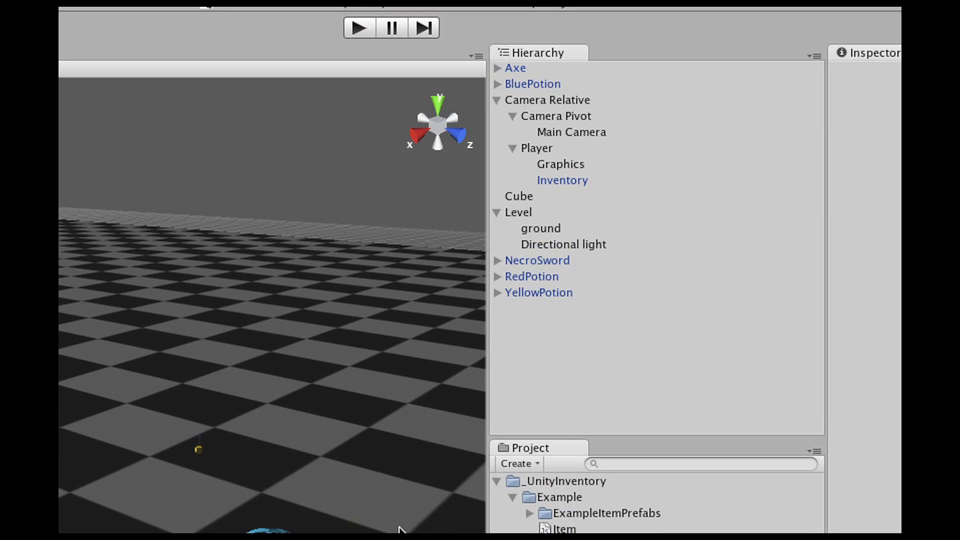
click(552, 181)
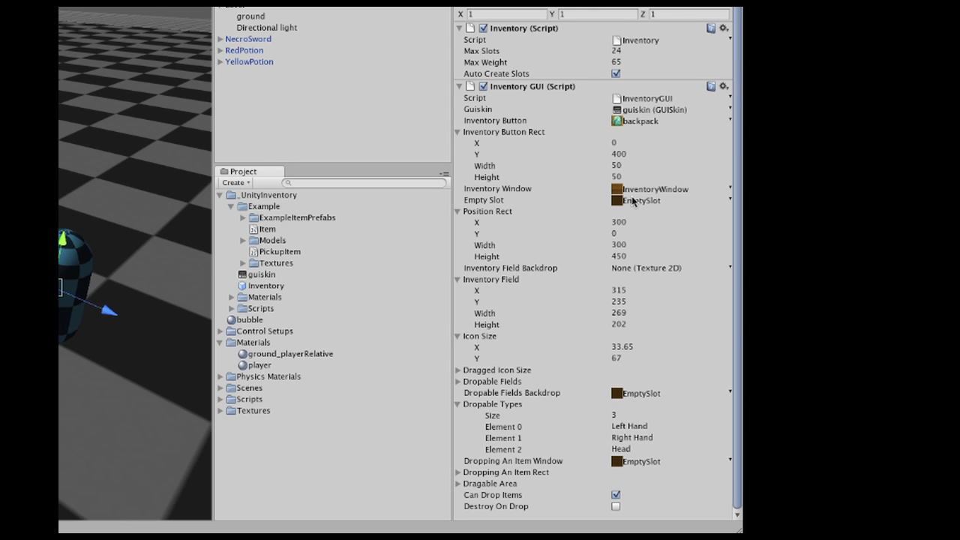
- Select the NecroSword and frame it in the scene view to inspect its model and Item script settings
click(615, 494)
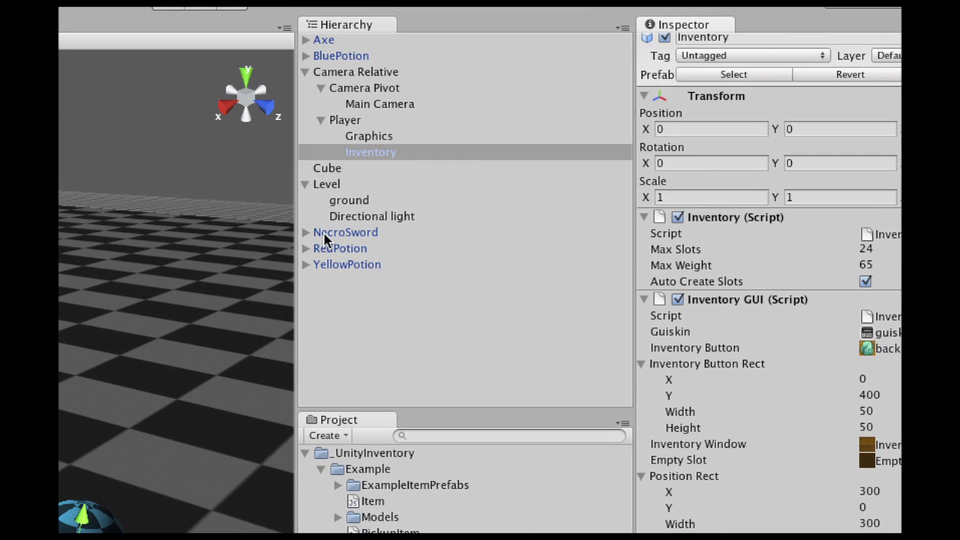
click(237, 42)
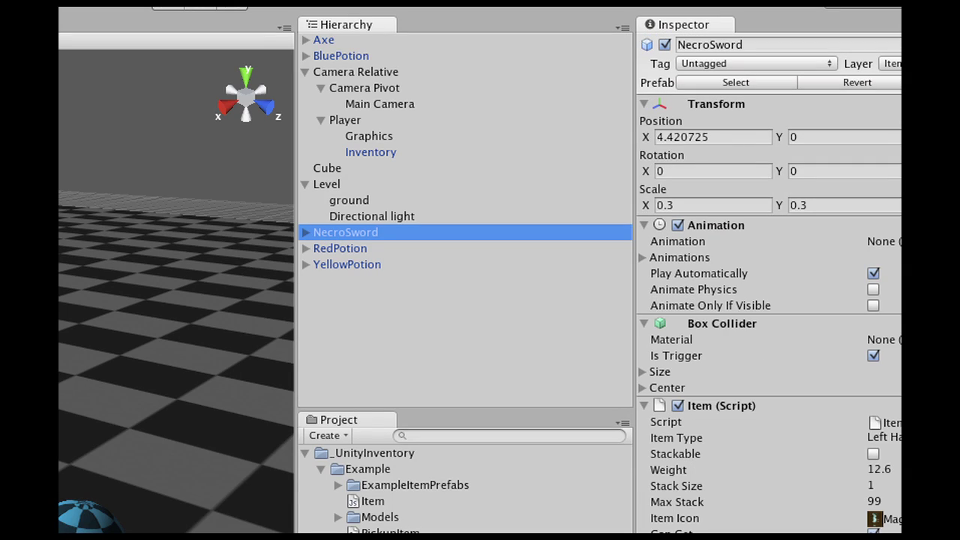
key(f)
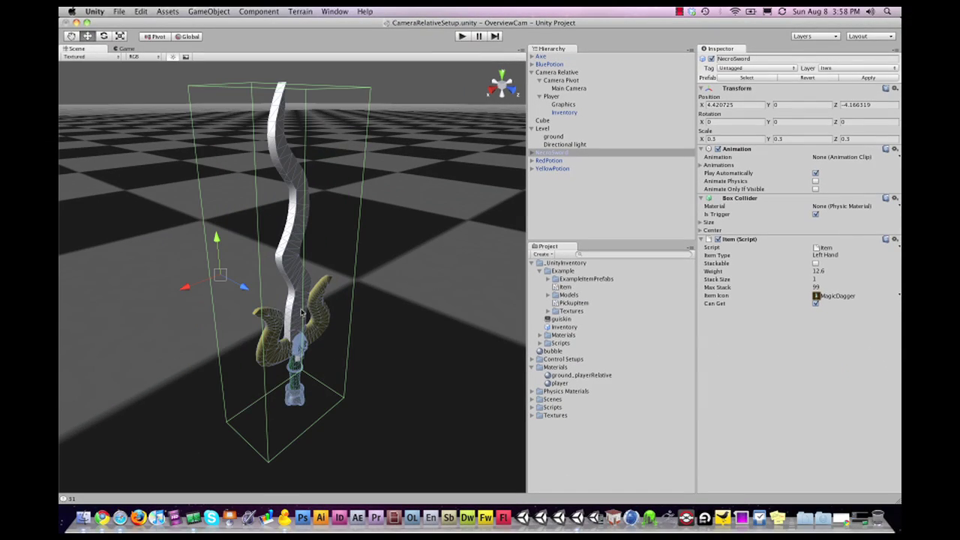
alt+drag(302, 313, 323, 299)
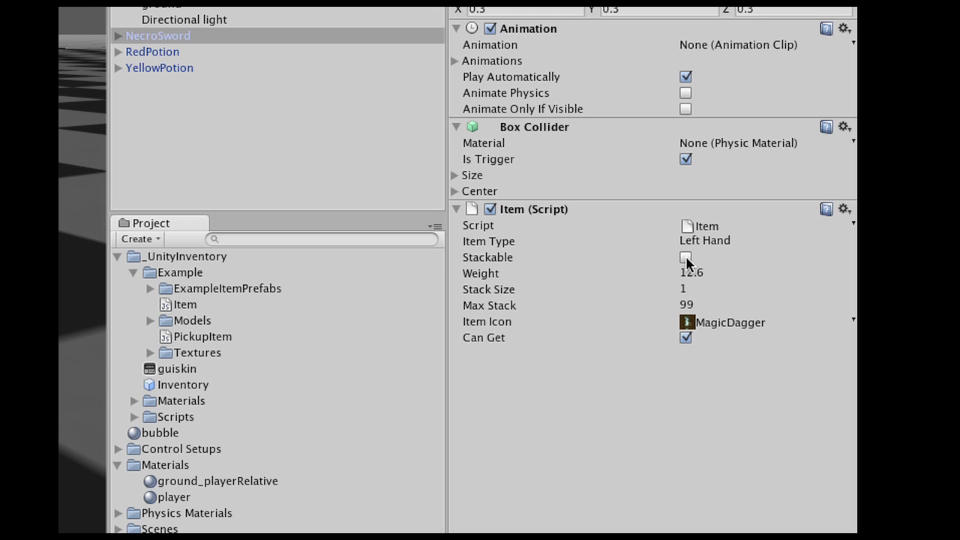
- Switch the NecroSword's Stackable option on and back off, and review its Max Stack, Stack Size and Weight settings
click(685, 258)
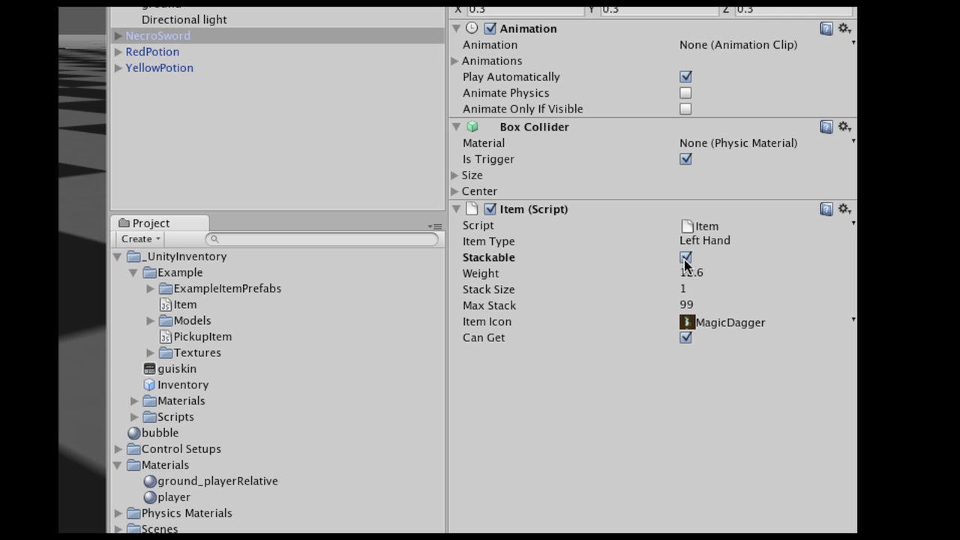
click(686, 258)
click(699, 305)
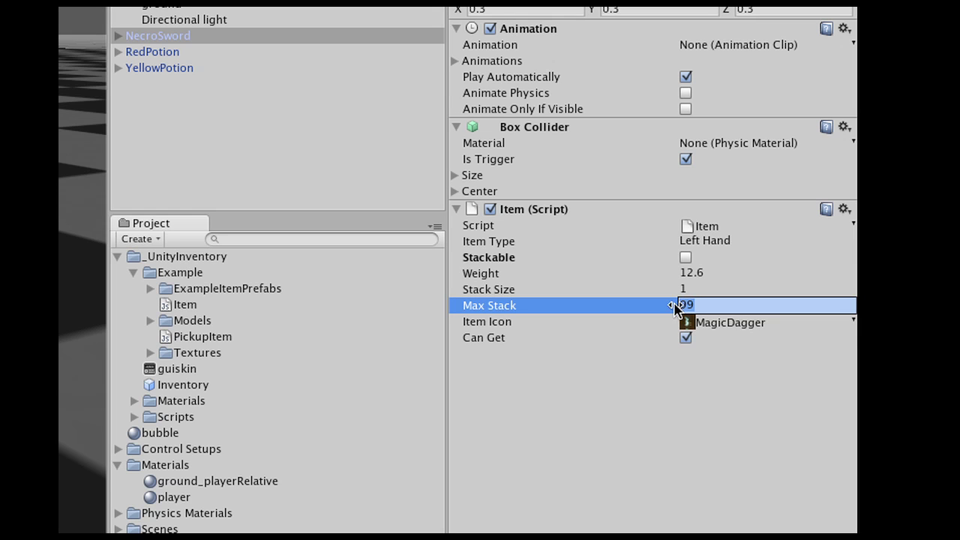
click(693, 290)
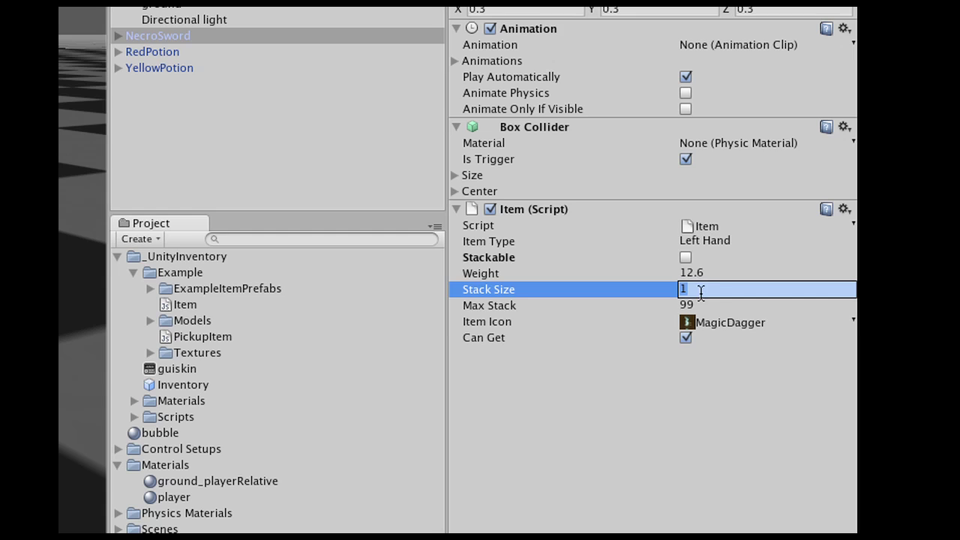
click(717, 274)
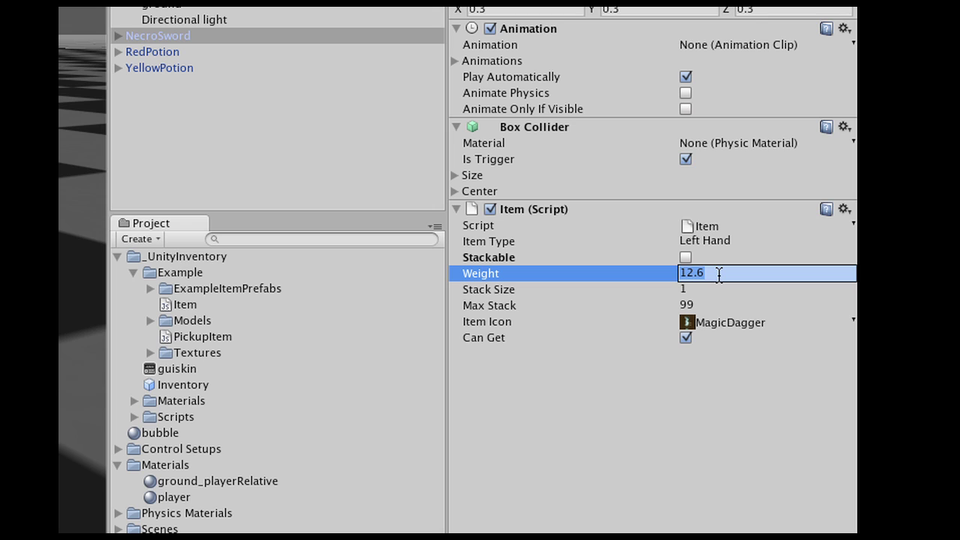
- Locate the NecroSword's Item Icon texture in the project, and switch its Can Get option off and back on
click(742, 326)
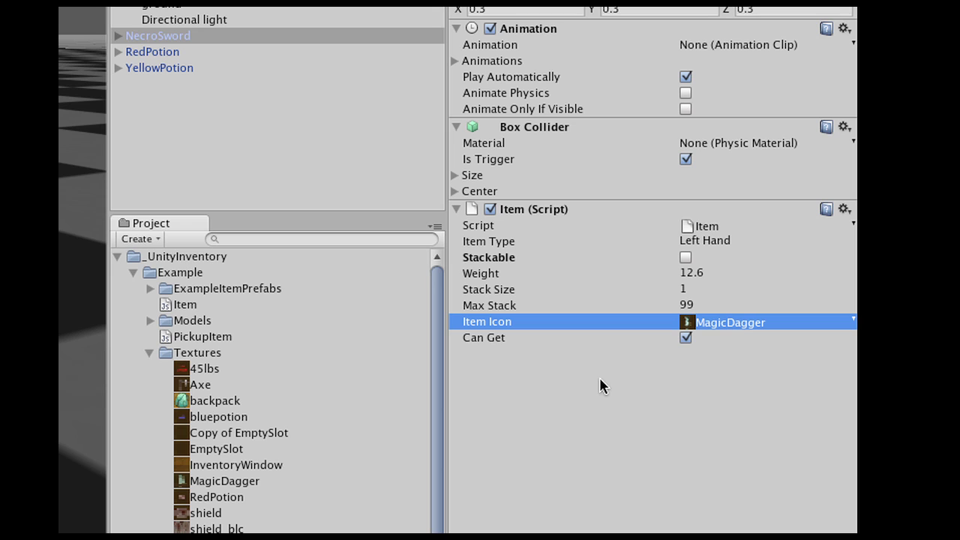
click(654, 337)
click(683, 339)
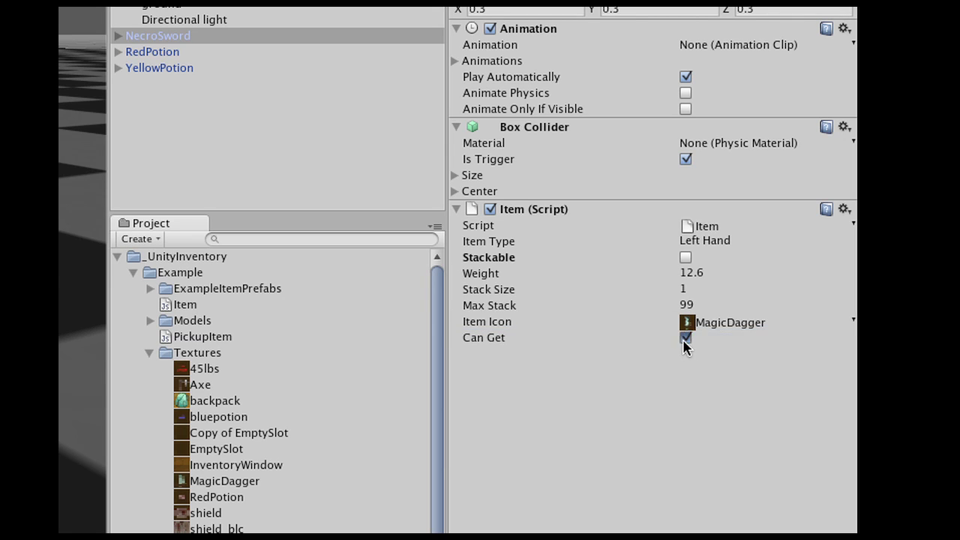
click(686, 339)
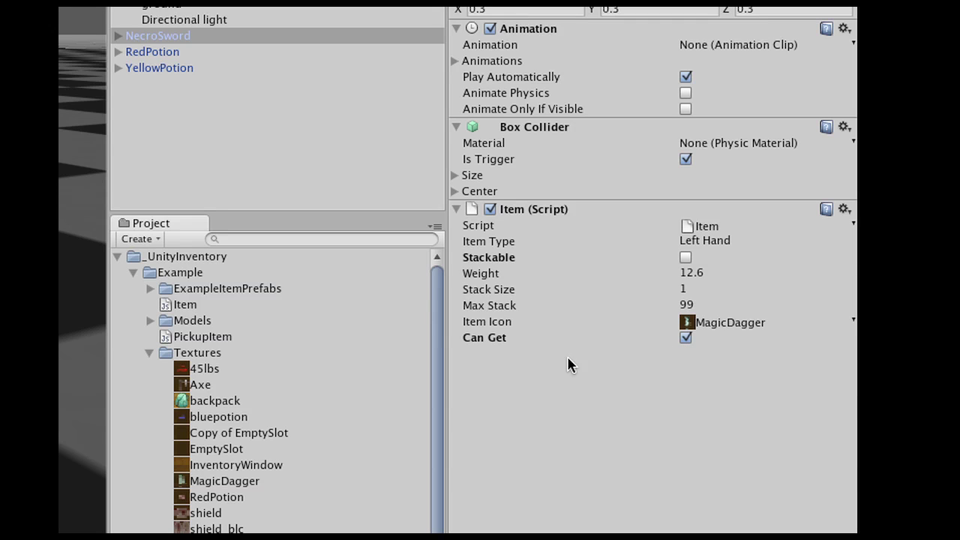
click(149, 353)
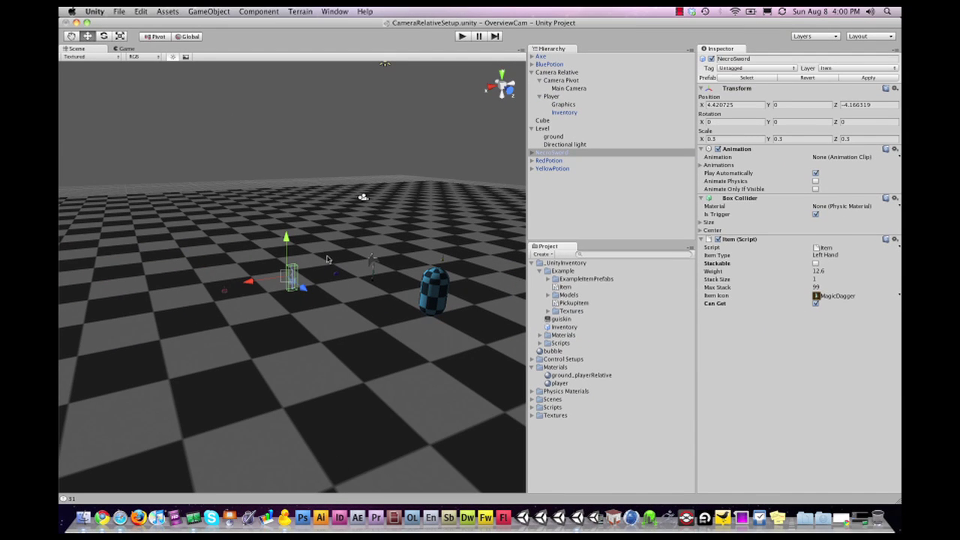
- Clear the selection in the scene and bring the sword, axe and potions into closer view
click(327, 259)
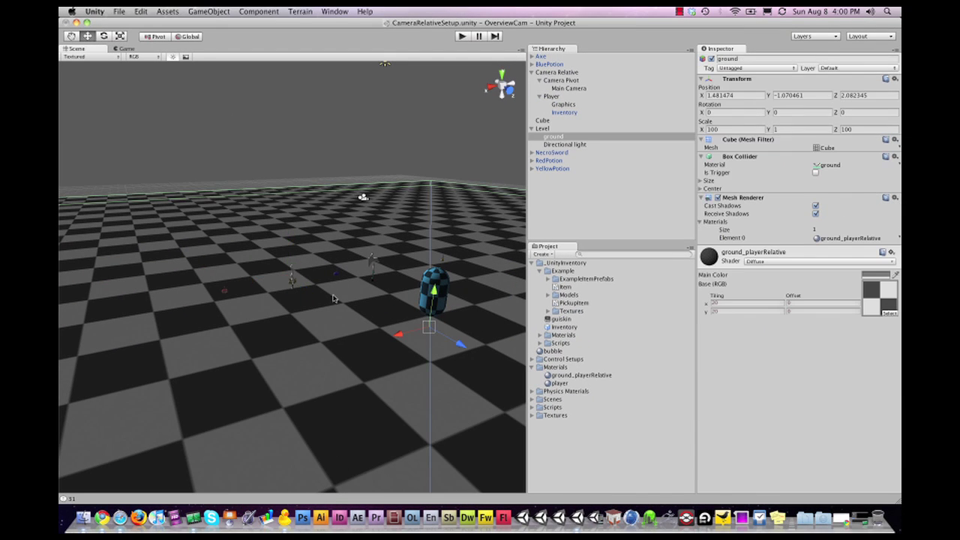
click(332, 182)
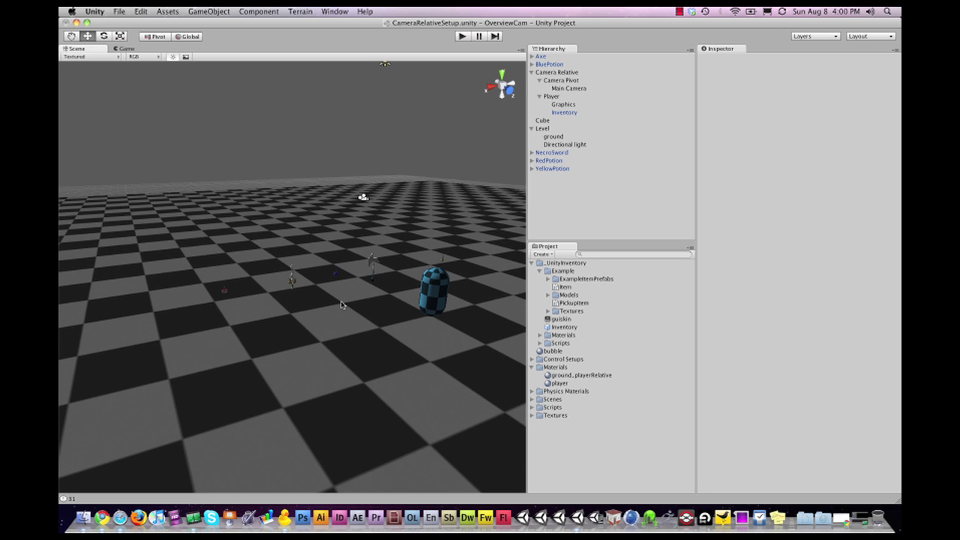
scroll(343, 305, up, 6)
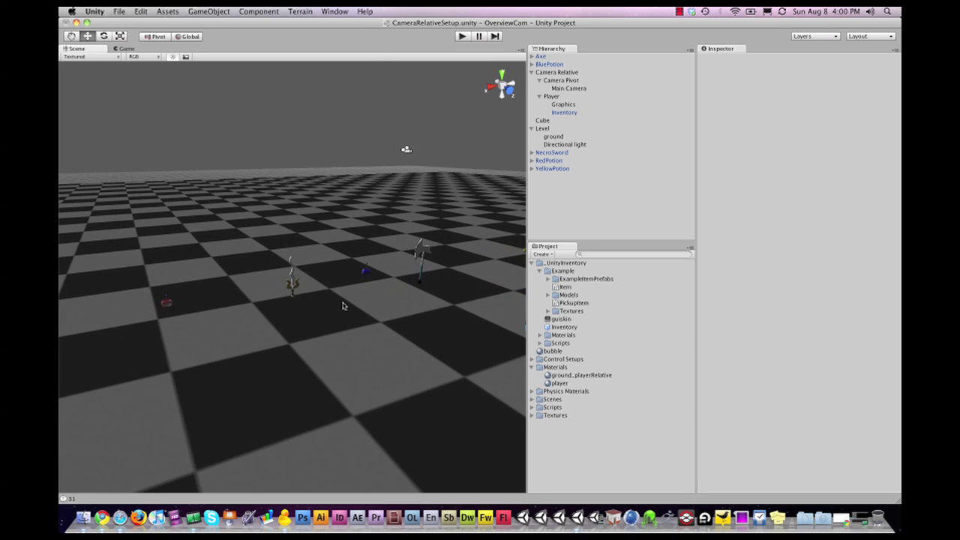
key(Up)
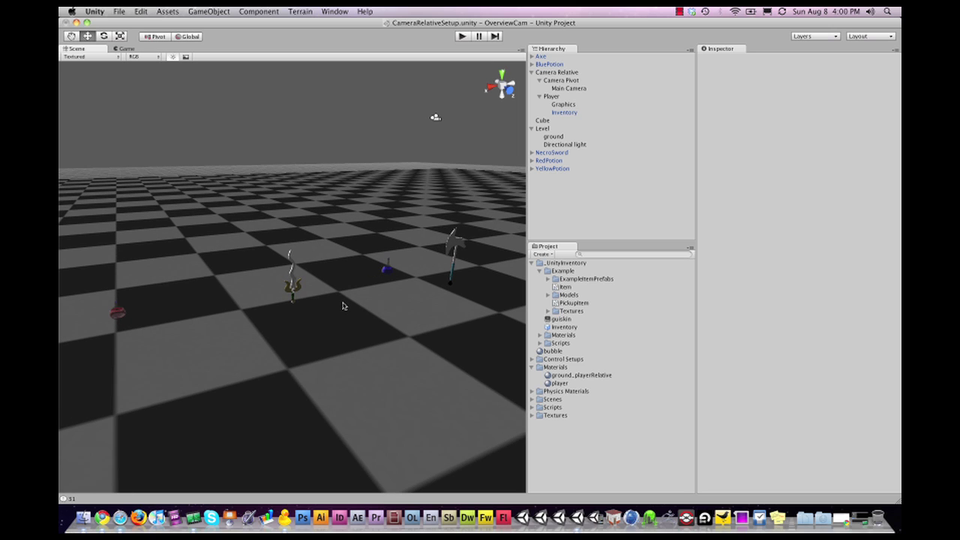